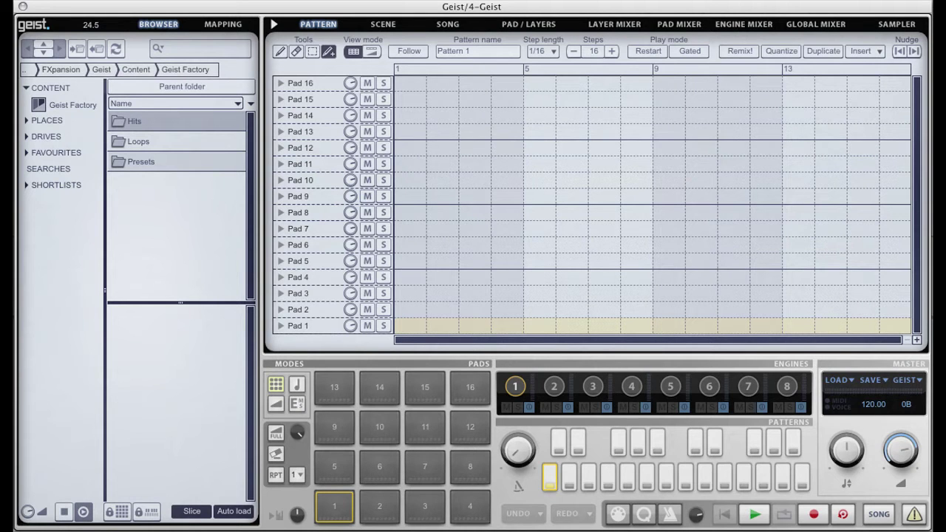
# Show Geist's empty Sampler page and select the 5 Audio track
pyautogui.click(896, 24)
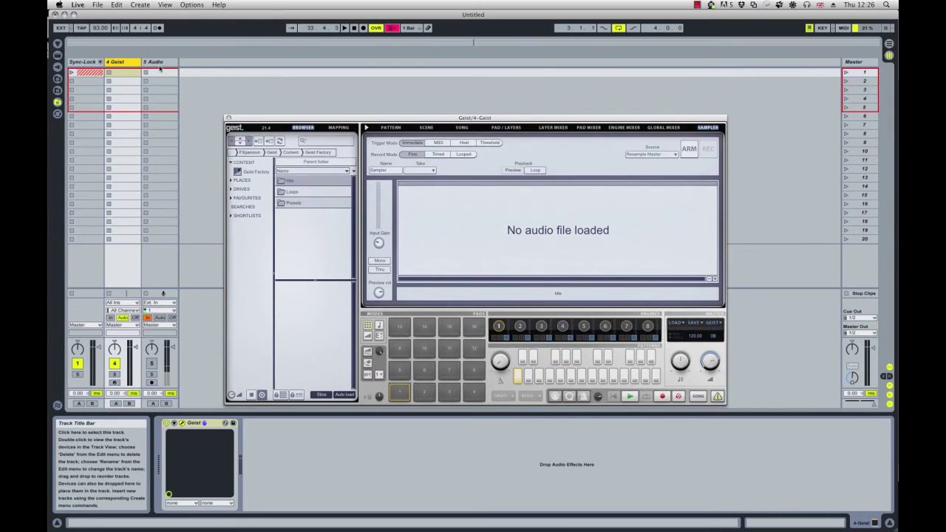
pyautogui.click(155, 63)
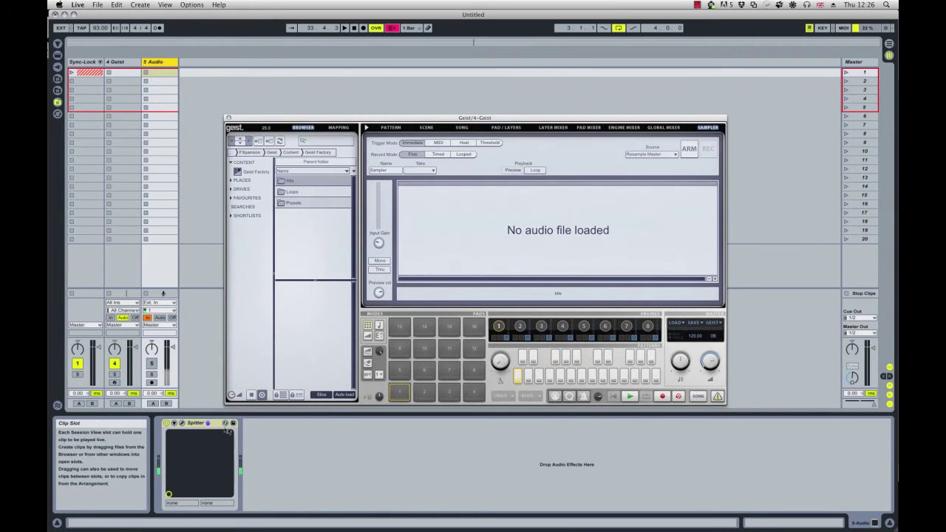
# Select the Spitter plug-in on the 5 Audio track and open its editor window
pyautogui.click(193, 423)
pyautogui.click(183, 424)
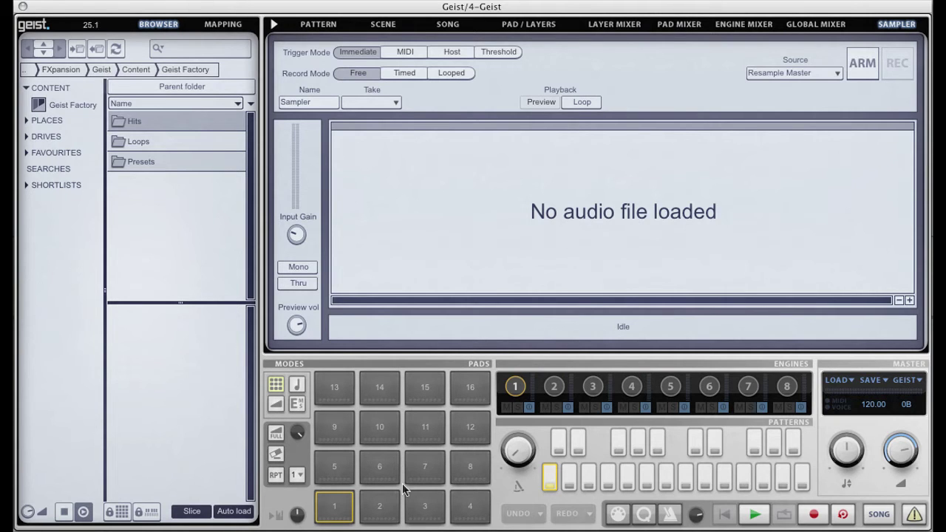
# Set the Sampler's recording source to Spitter 1
pyautogui.click(825, 77)
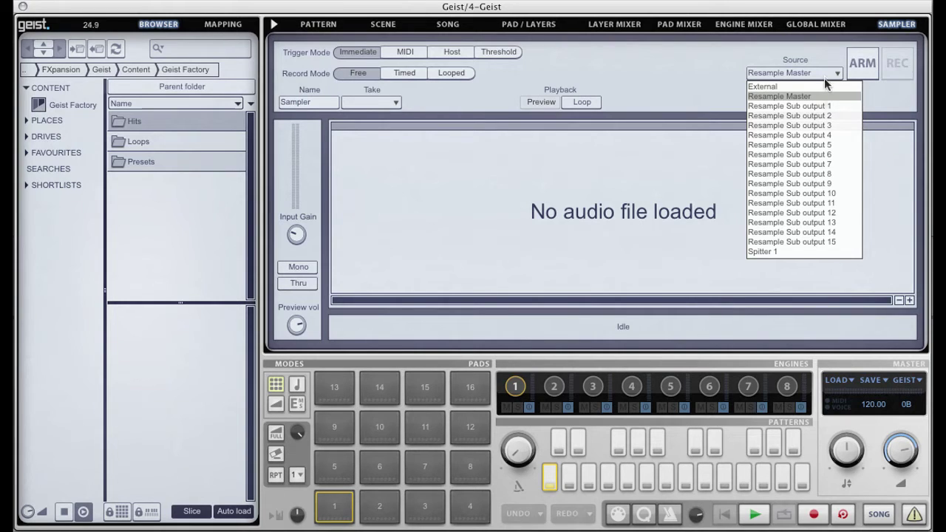
pyautogui.click(781, 251)
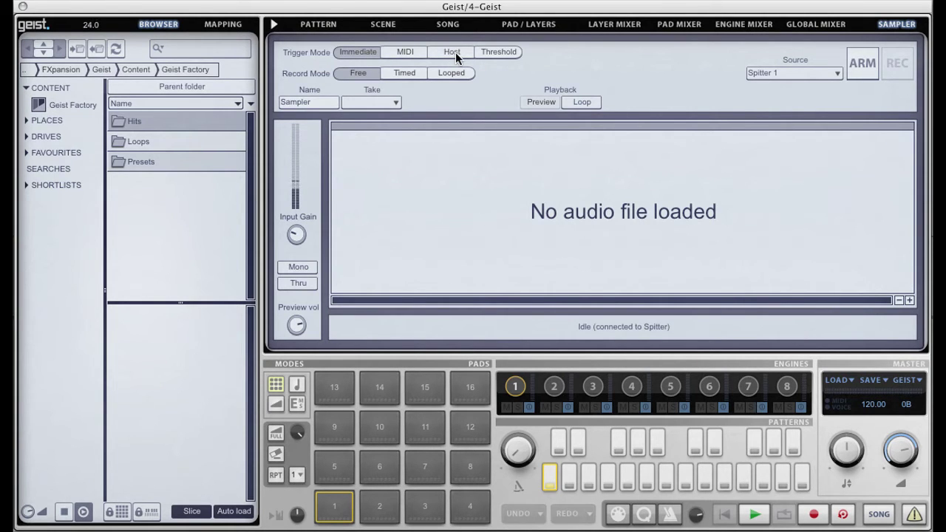
# Use Threshold trigger mode with start threshold about -14.5 dB and stop about -24.4 dB
pyautogui.click(493, 53)
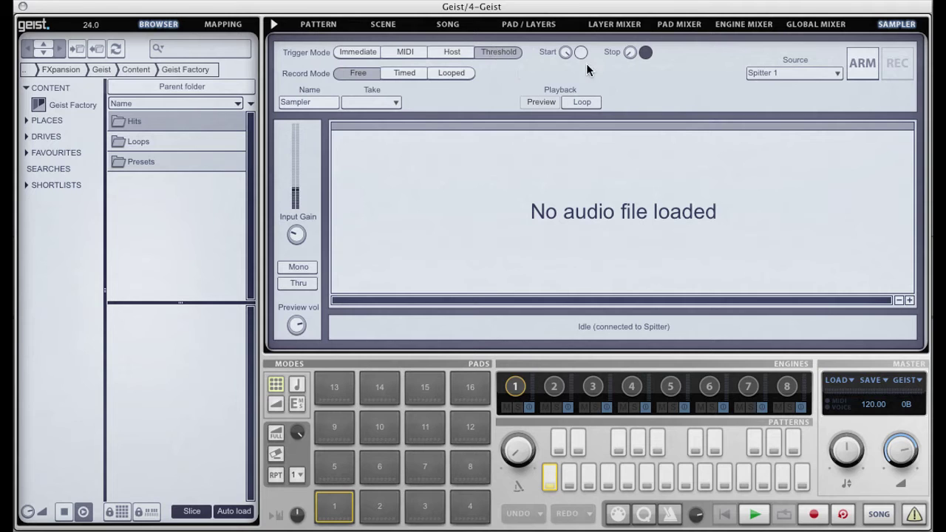
pyautogui.moveTo(566, 55); pyautogui.dragTo(566, 89)
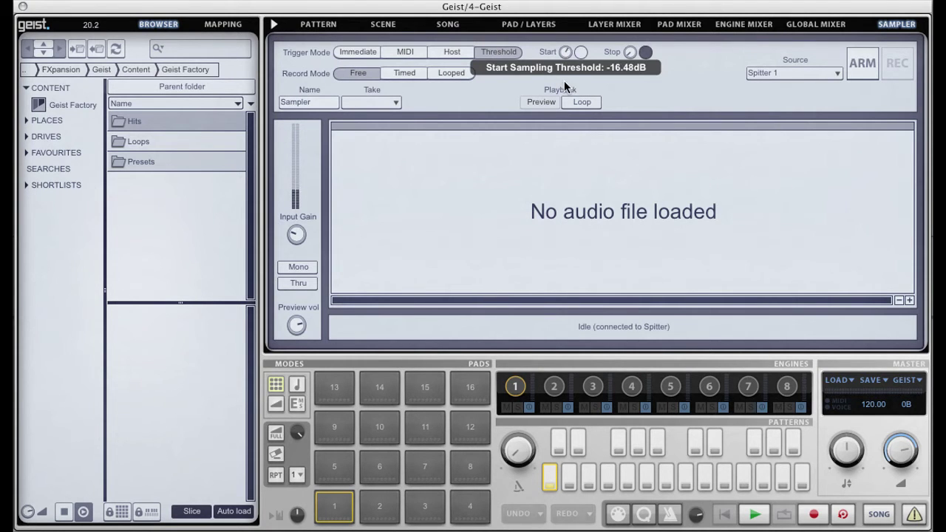
pyautogui.moveTo(631, 57); pyautogui.dragTo(628, 28)
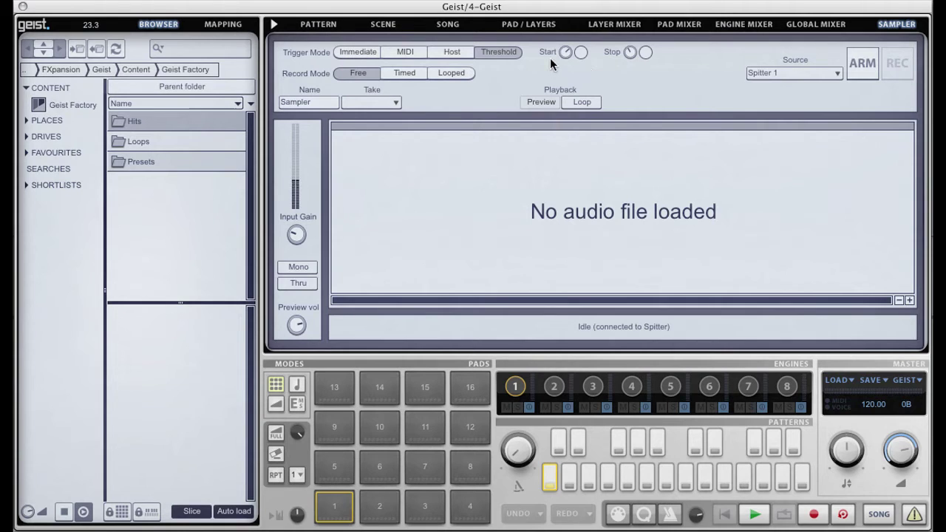
pyautogui.moveTo(562, 50)
pyautogui.moveTo(629, 54); pyautogui.dragTo(634, 86)
# Arm the sampler, record Take 15 from Spitter, then disarm it
pyautogui.click(864, 70)
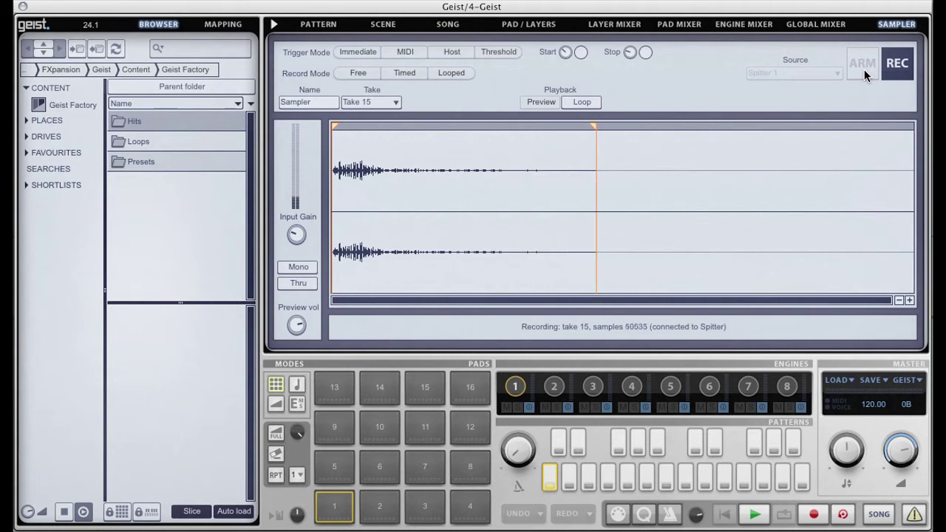
pyautogui.click(864, 70)
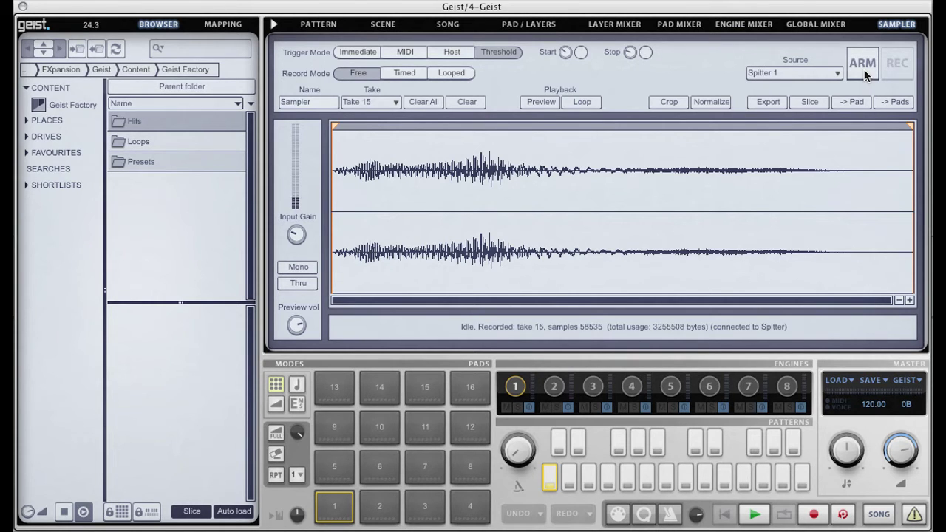
# Audition Takes 4, 7 and 11 with Preview, ending on Take 11
pyautogui.click(392, 103)
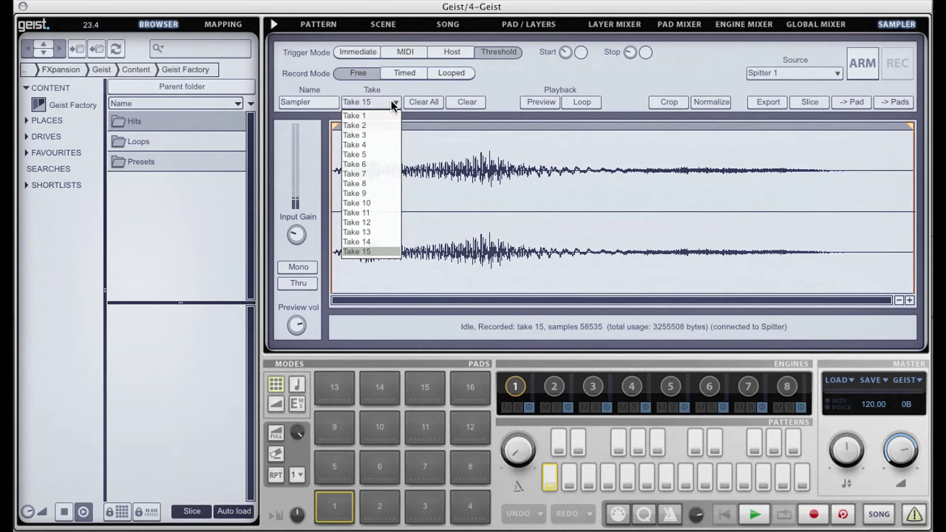
pyautogui.click(378, 144)
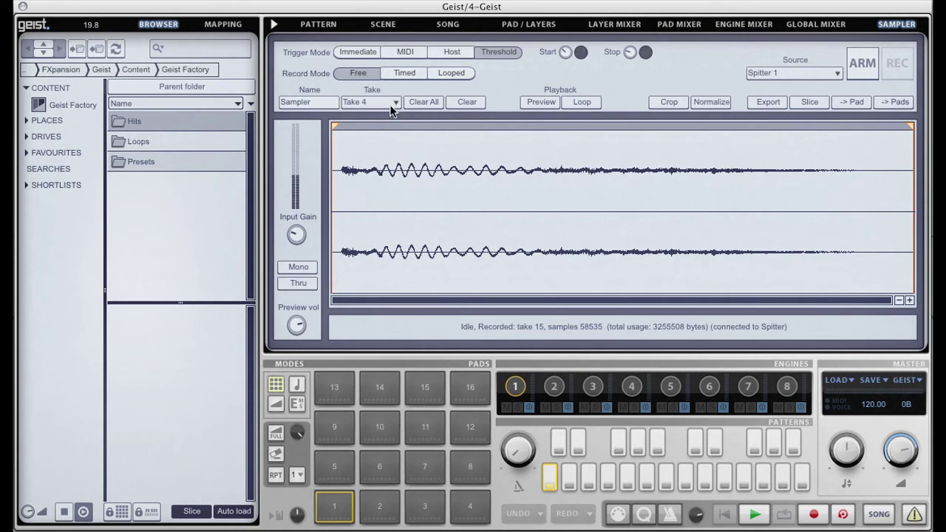
pyautogui.click(545, 102)
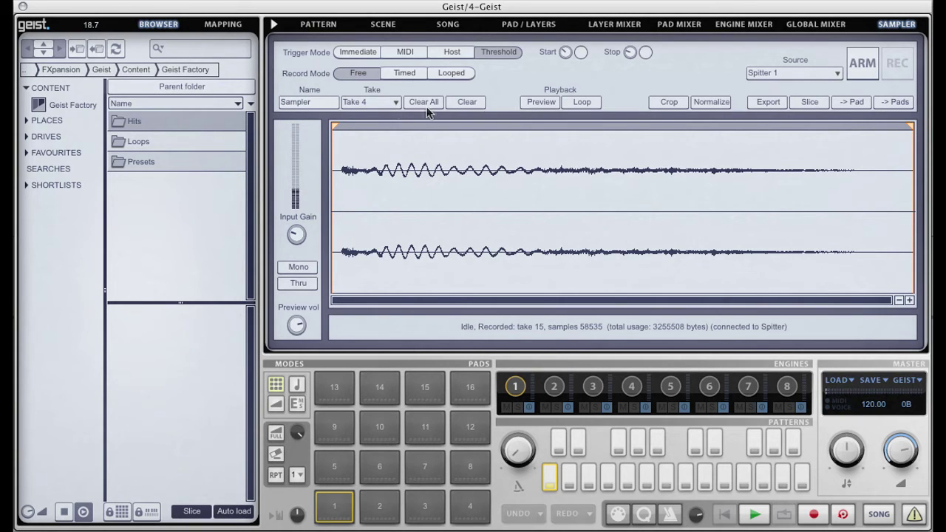
pyautogui.click(385, 101)
pyautogui.click(381, 173)
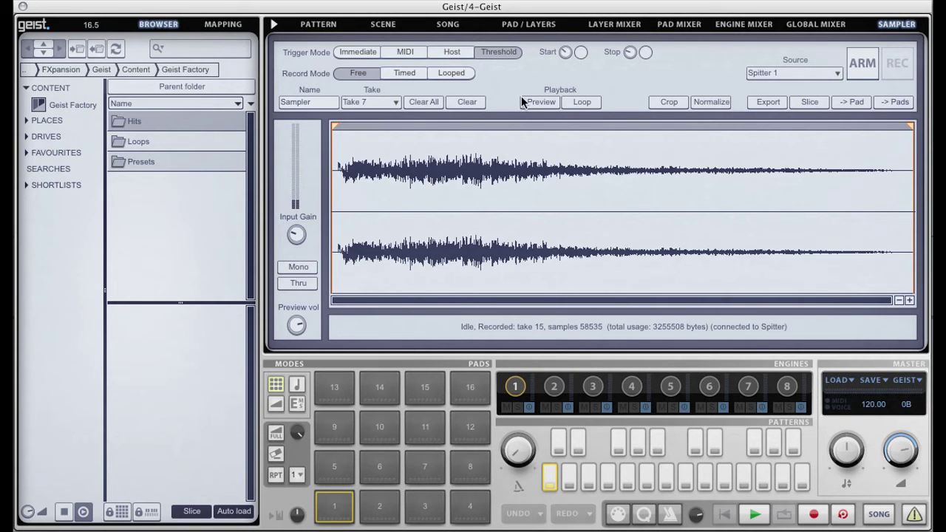
pyautogui.click(536, 102)
pyautogui.click(378, 102)
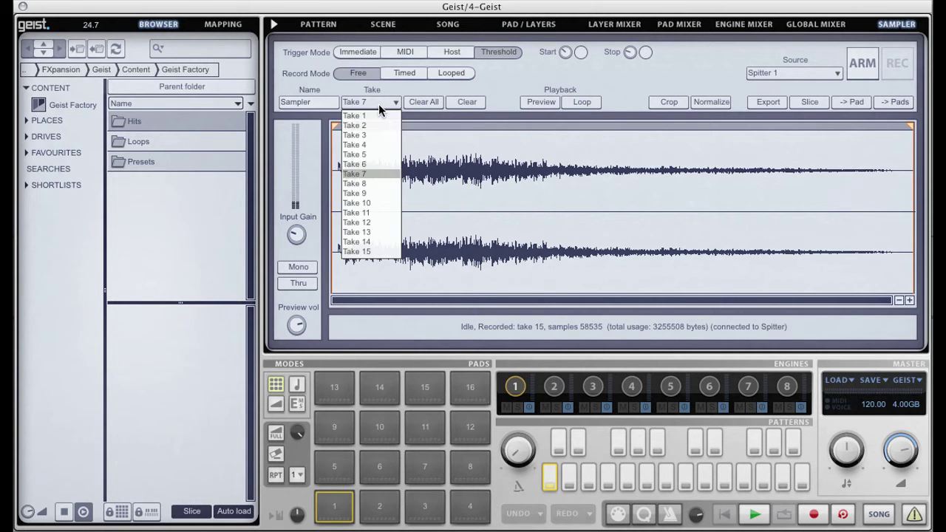
pyautogui.click(378, 213)
pyautogui.click(544, 102)
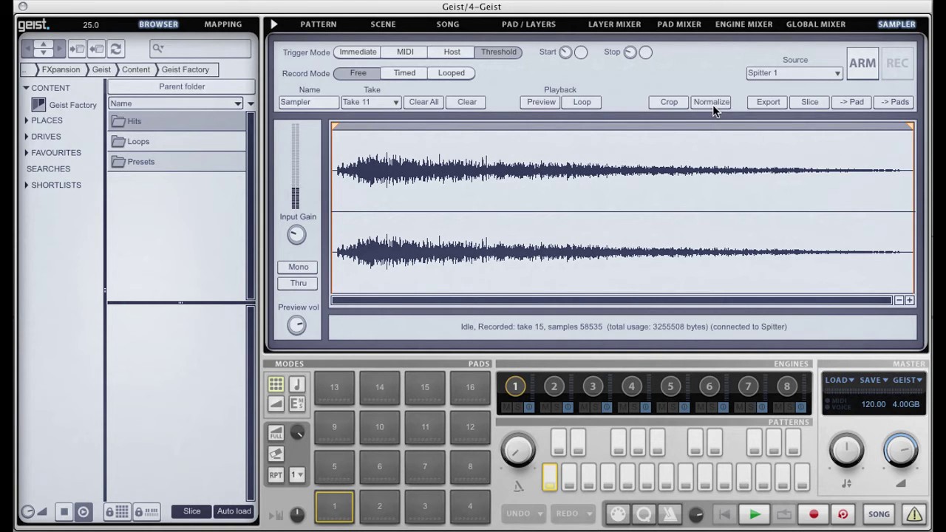
# Trim Take 11's end point and export the takes to the pads
pyautogui.moveTo(911, 128)
pyautogui.mouseDown()
pyautogui.moveTo(737, 150)
pyautogui.moveTo(567, 146)
pyautogui.moveTo(669, 166)
pyautogui.moveTo(918, 177)
pyautogui.mouseUp()
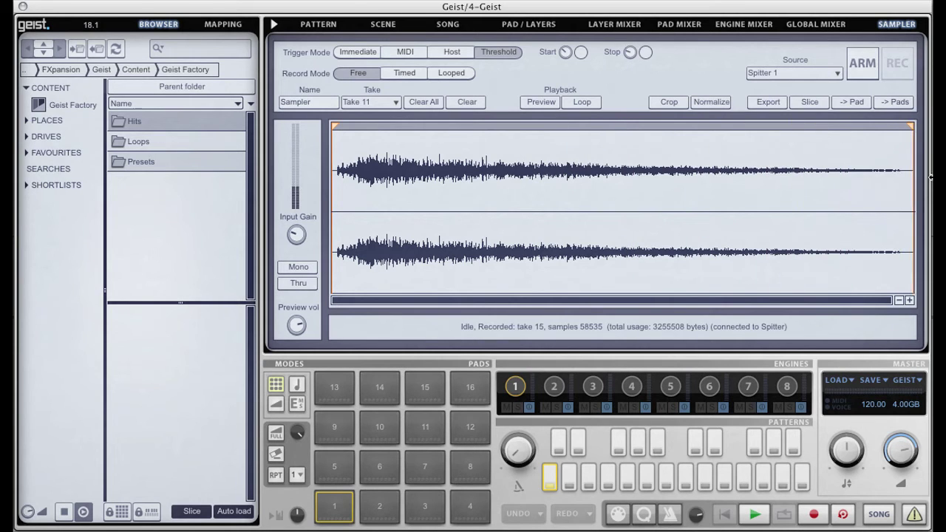
pyautogui.click(767, 102)
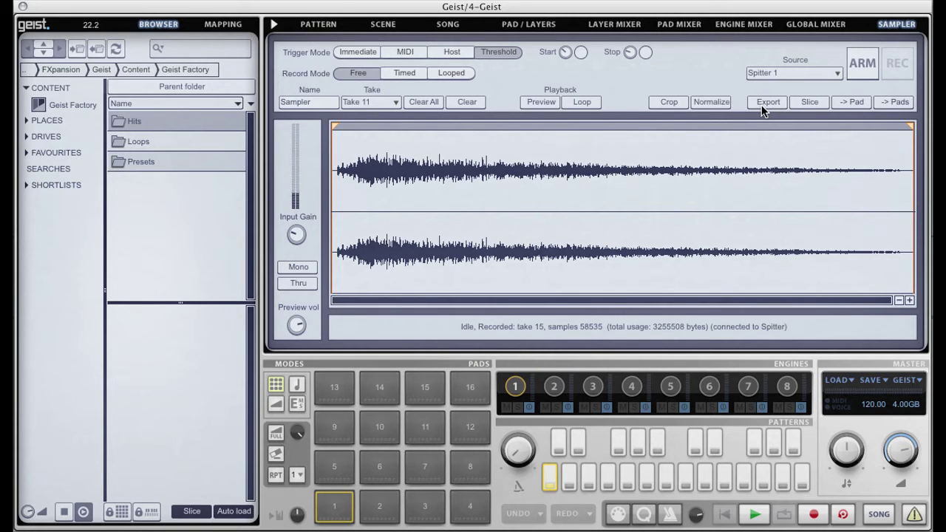
pyautogui.click(894, 103)
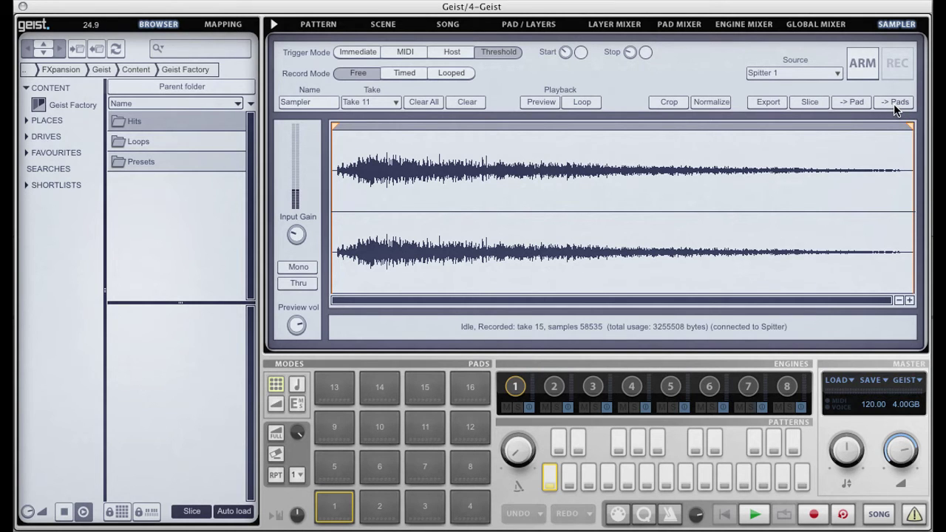
pyautogui.moveTo(491, 0); pyautogui.dragTo(500, 87)
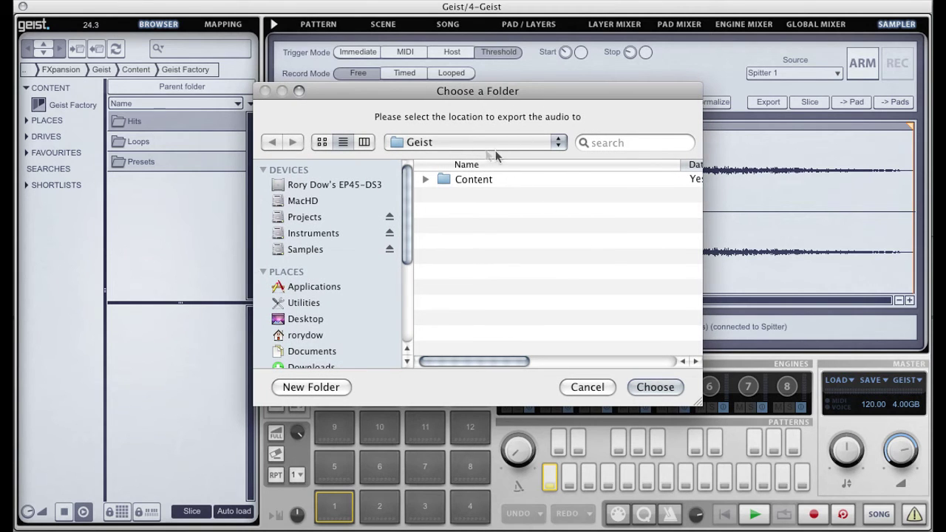
# Create a new beatbox kit folder and export the takes into it
pyautogui.click(326, 389)
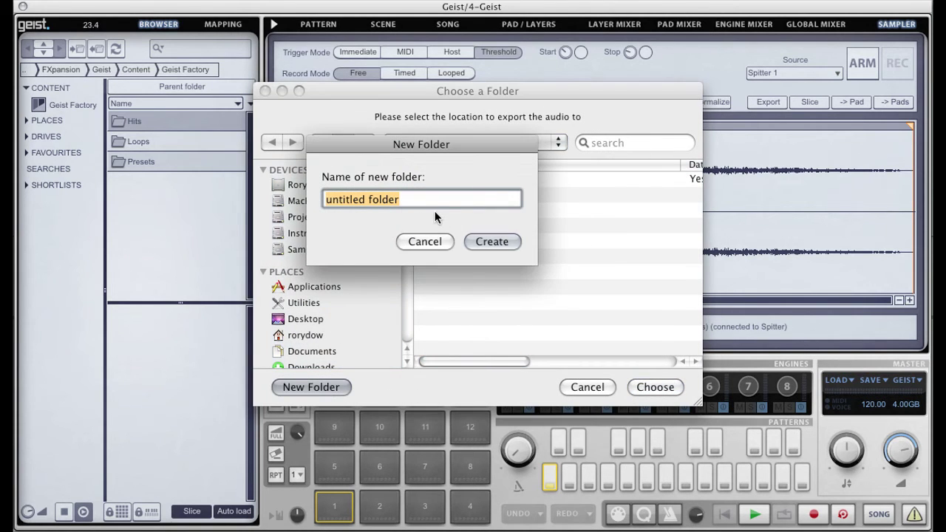
pyautogui.write('Rory')
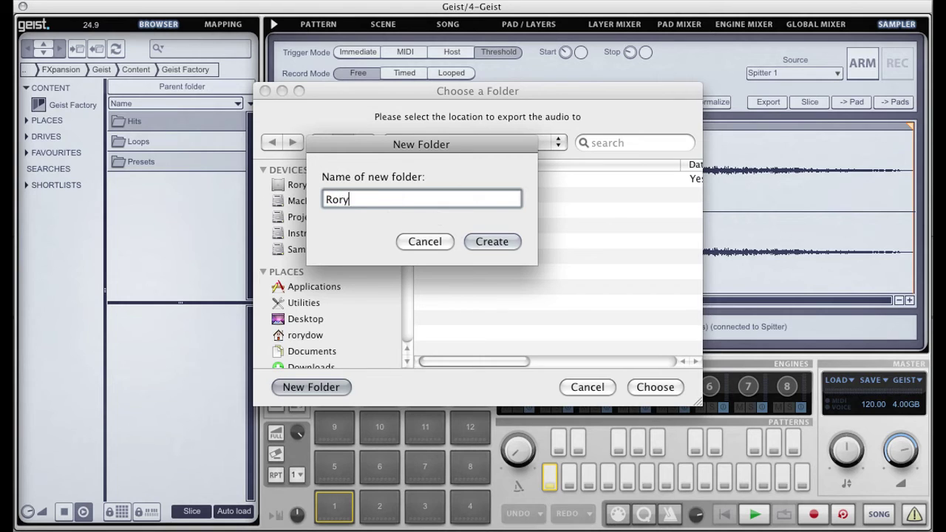
pyautogui.write("'s Beatbox Kit")
pyautogui.press('Return')
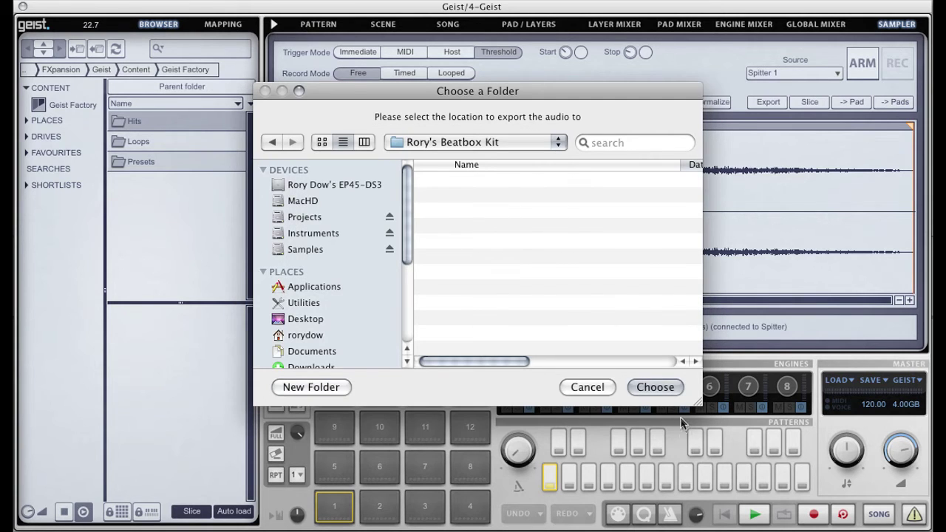
pyautogui.click(654, 387)
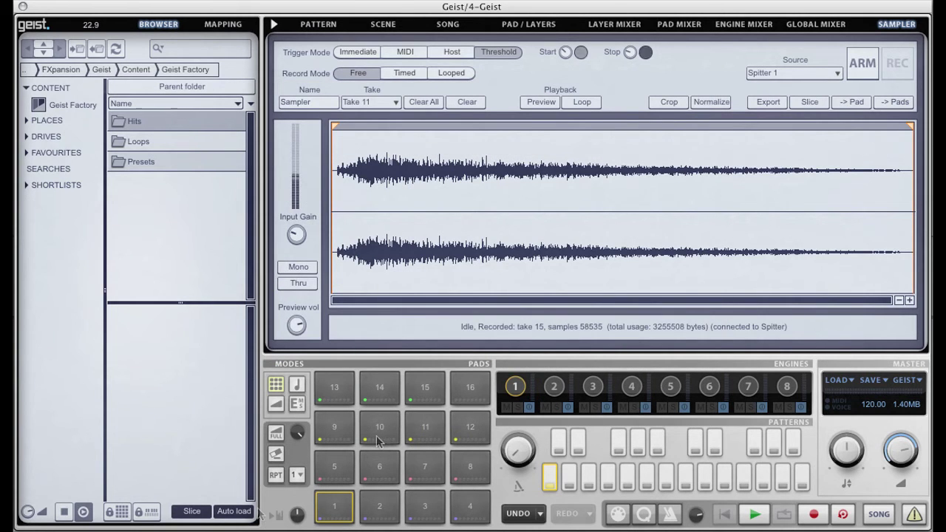
# On the Pattern page, play pads 2 through 15 to hear each new sample
pyautogui.click(329, 25)
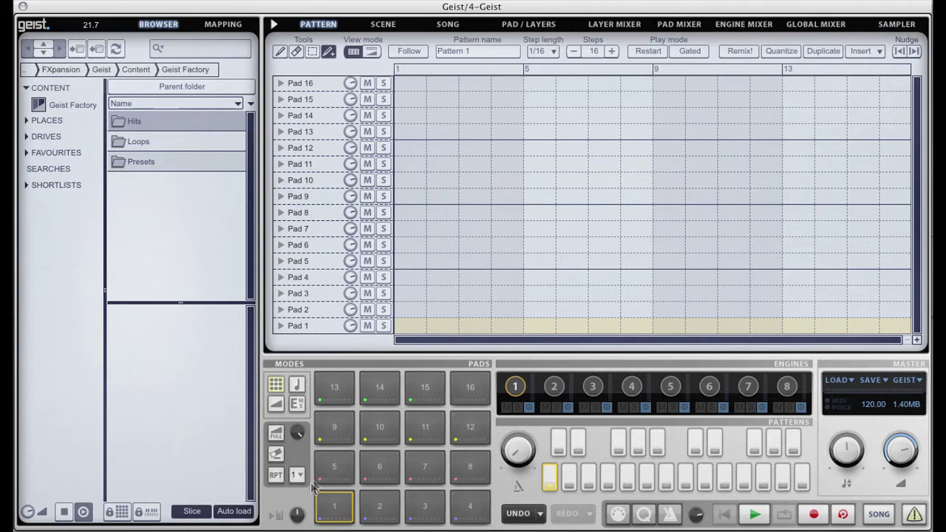
pyautogui.click(379, 506)
pyautogui.click(425, 506)
pyautogui.click(466, 506)
pyautogui.click(334, 466)
pyautogui.click(379, 467)
pyautogui.click(424, 466)
pyautogui.click(470, 466)
pyautogui.click(348, 438)
pyautogui.click(379, 427)
pyautogui.click(425, 427)
pyautogui.click(470, 427)
pyautogui.click(329, 381)
pyautogui.click(379, 386)
pyautogui.click(423, 386)
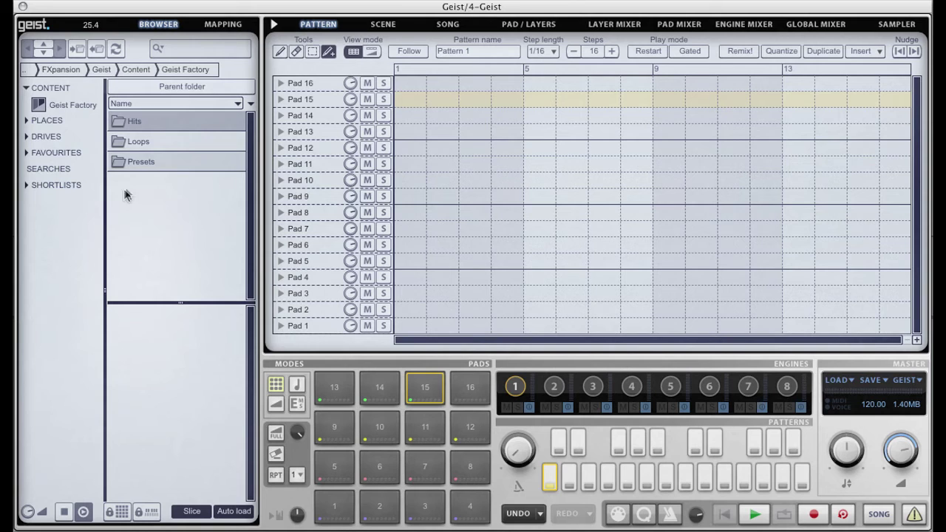
pyautogui.doubleClick(152, 160)
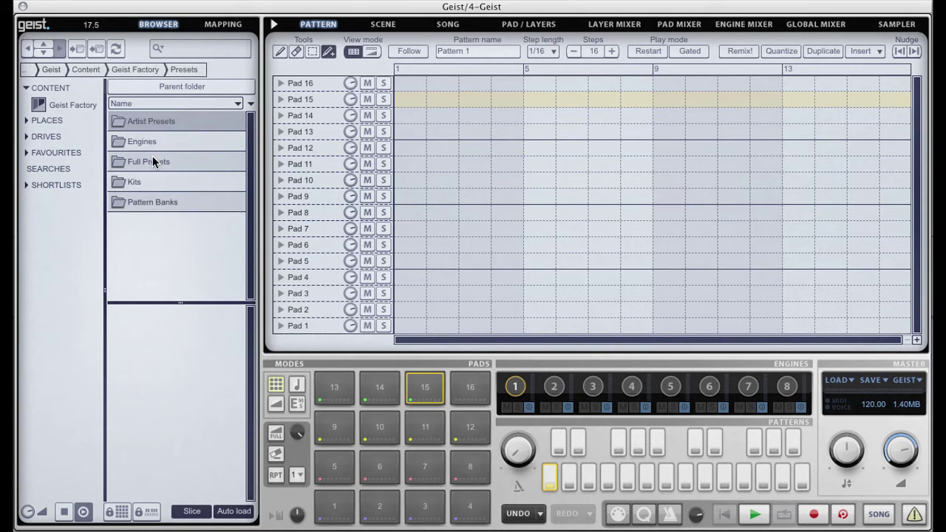
# Load the Hip Hop3 pattern bank from Pattern Banks > Hip Hop and add a Pad 14 hit at step 7
pyautogui.doubleClick(155, 204)
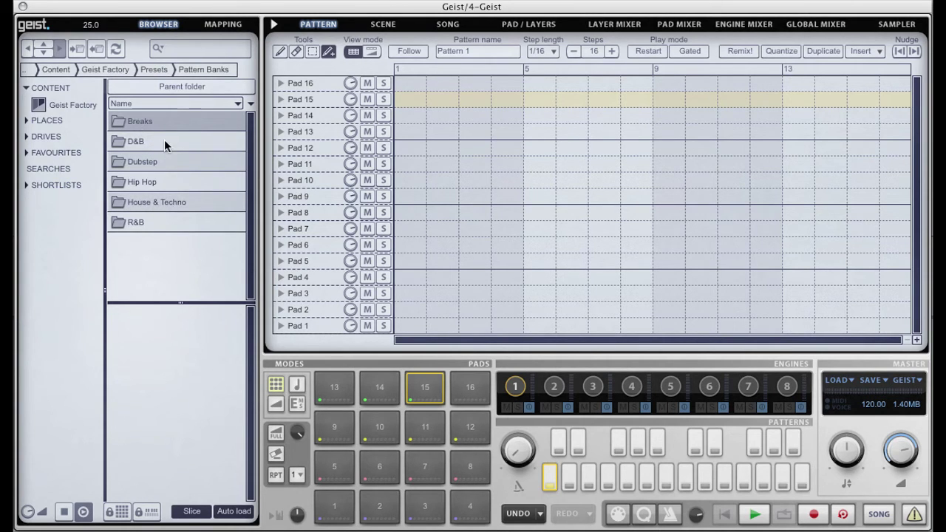
pyautogui.doubleClick(140, 183)
pyautogui.doubleClick(136, 142)
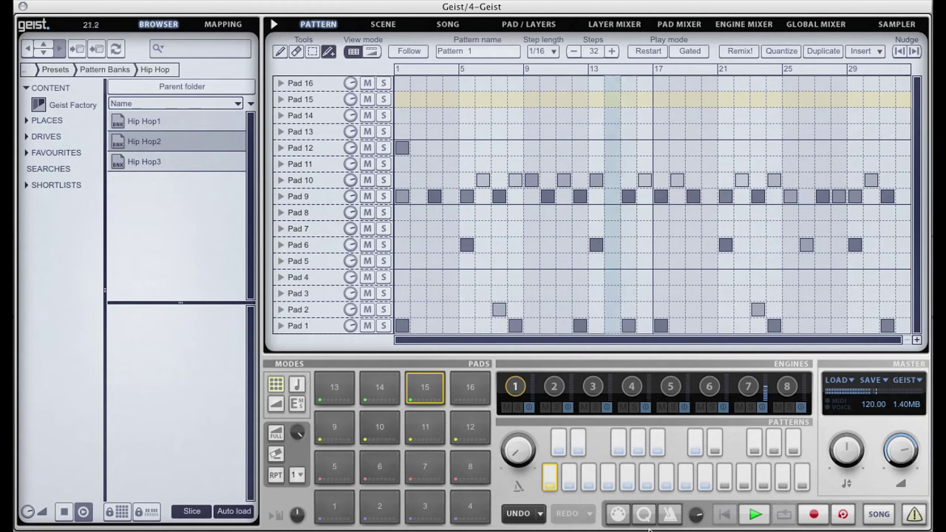
pyautogui.doubleClick(145, 163)
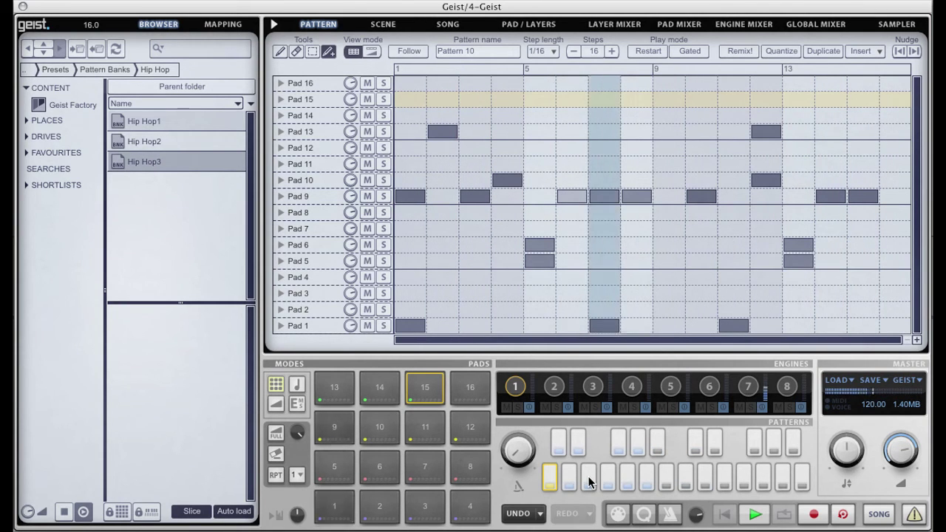
pyautogui.click(571, 116)
pyautogui.moveTo(566, 120); pyautogui.dragTo(612, 119)
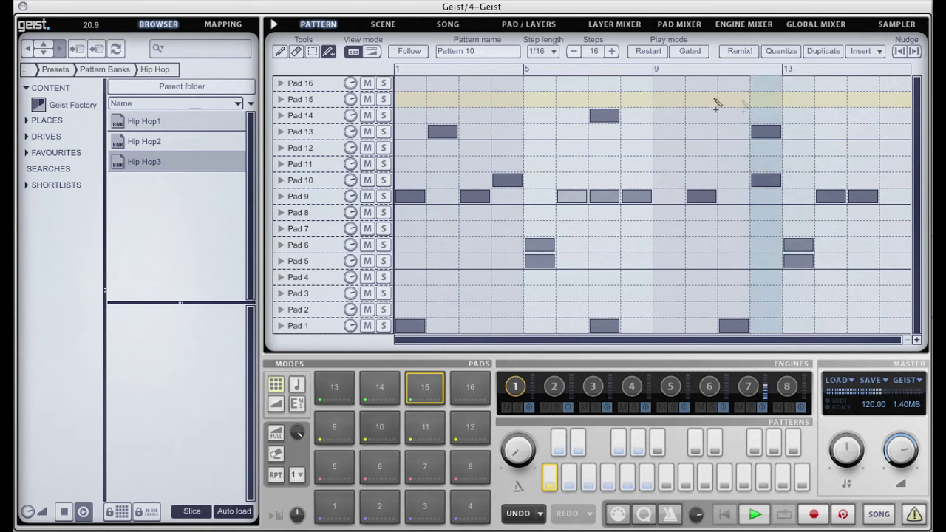
# Delete Pad 13's step-12 note, add Pad 15 at step 13, and move Pad 13 to step 1
pyautogui.click(769, 129)
pyautogui.click(789, 100)
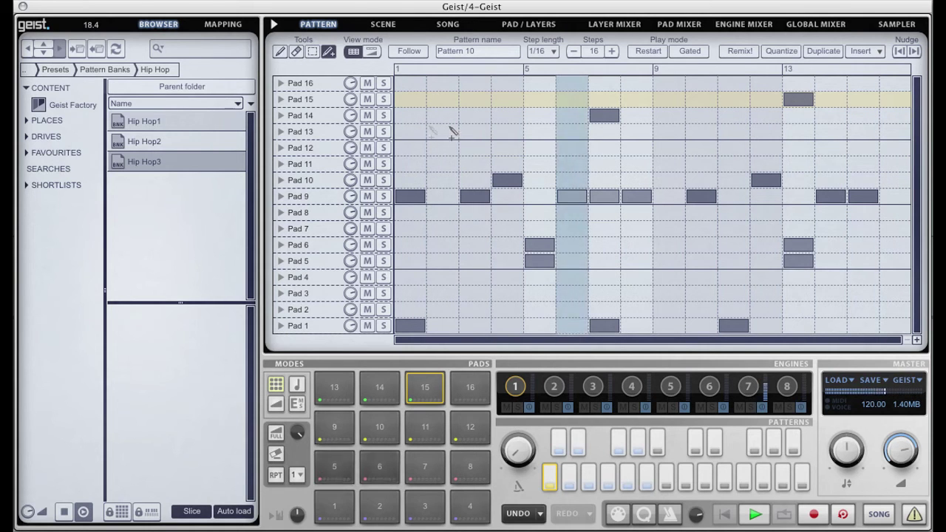
pyautogui.moveTo(447, 131); pyautogui.dragTo(412, 132)
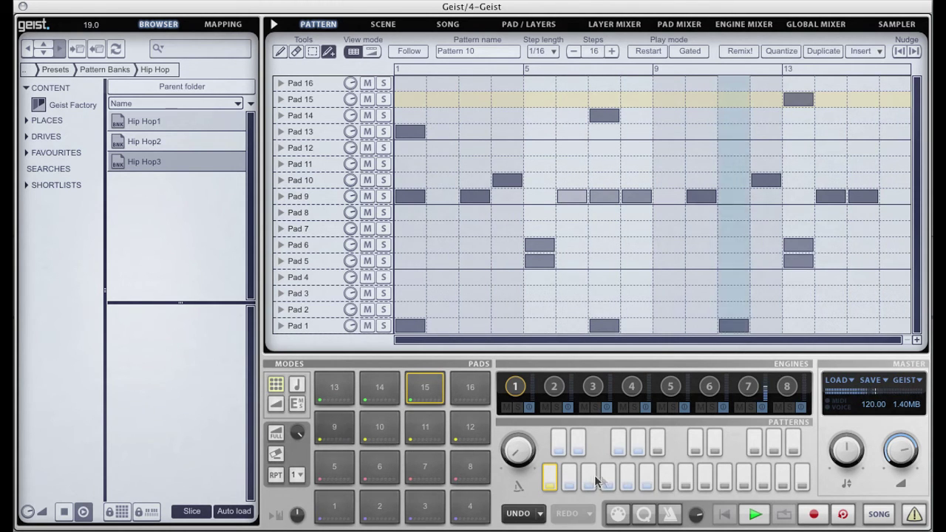
# Switch between Pattern 1 and Pattern 10, settle on Pattern 10, and go to the Sampler
pyautogui.click(627, 476)
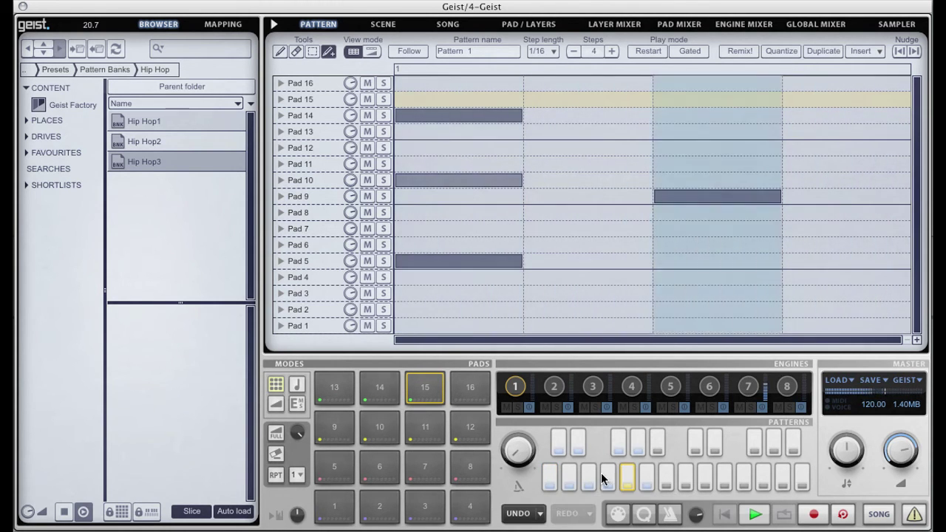
pyautogui.click(551, 476)
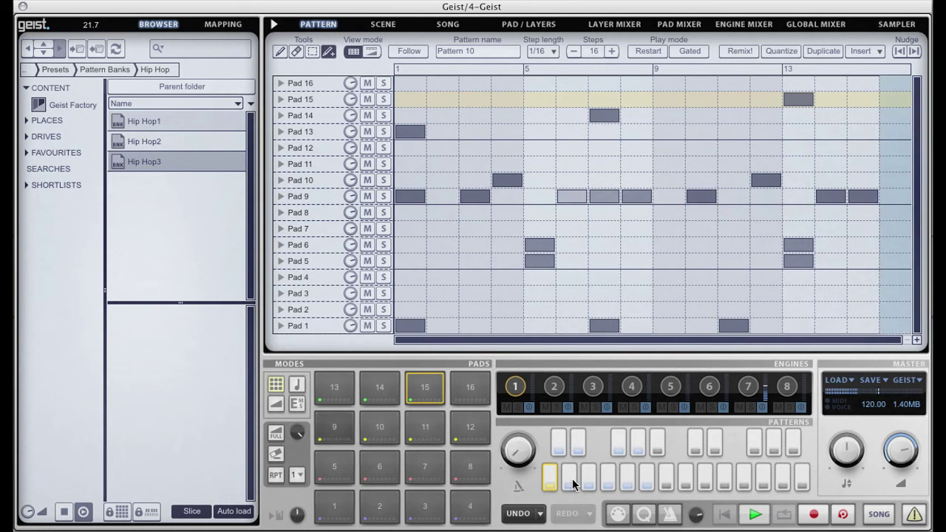
pyautogui.click(644, 476)
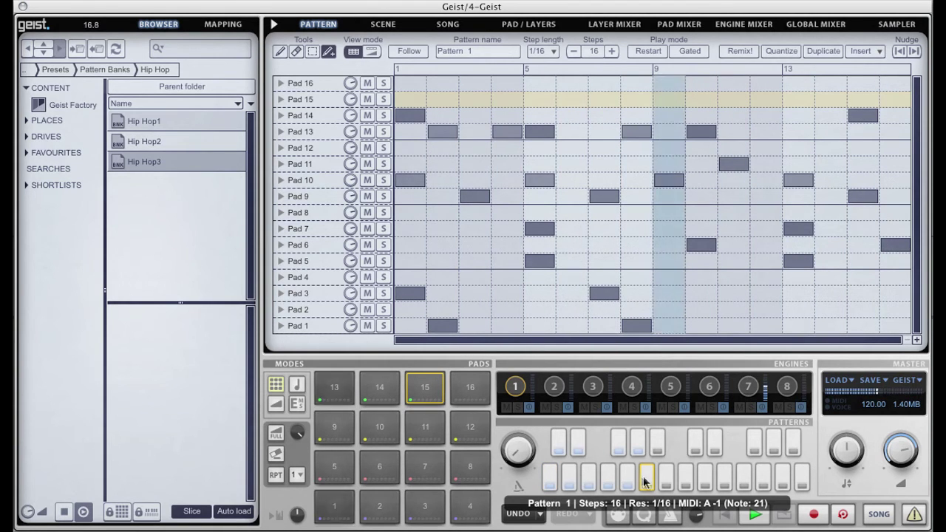
pyautogui.click(563, 478)
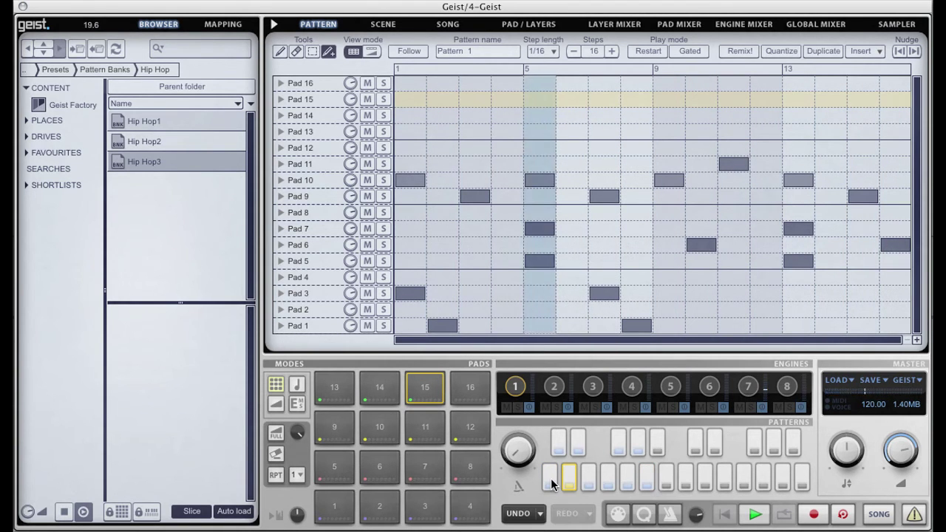
pyautogui.click(550, 478)
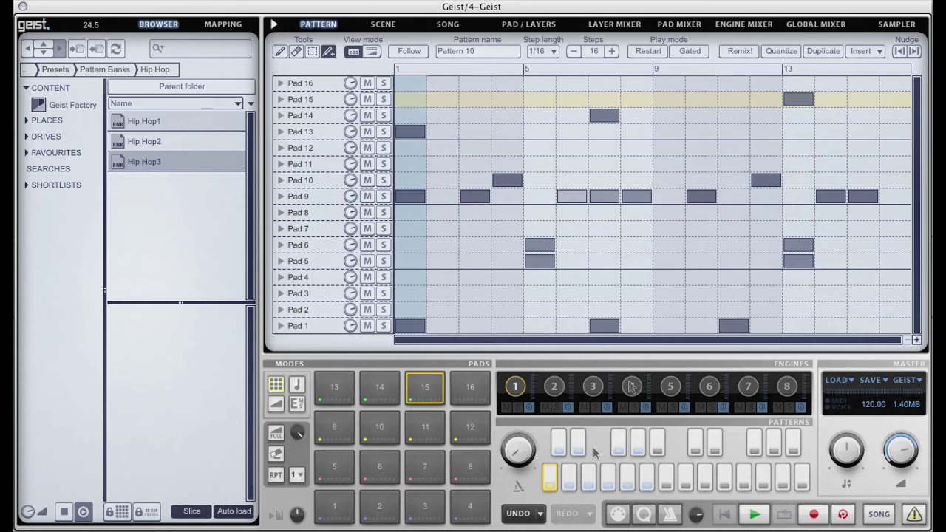
pyautogui.click(896, 24)
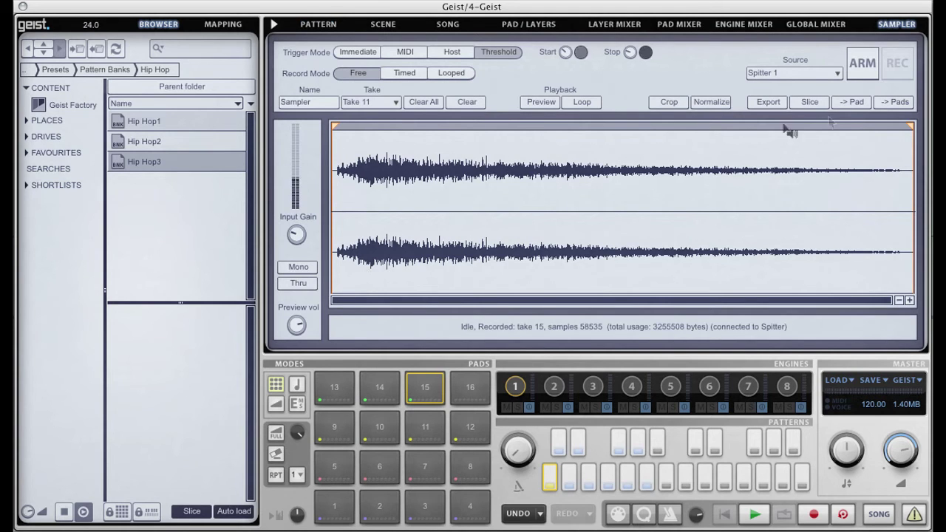
# Set the sampler to Host trigger, Looped record mode and Resample Master source, then arm it
pyautogui.click(448, 50)
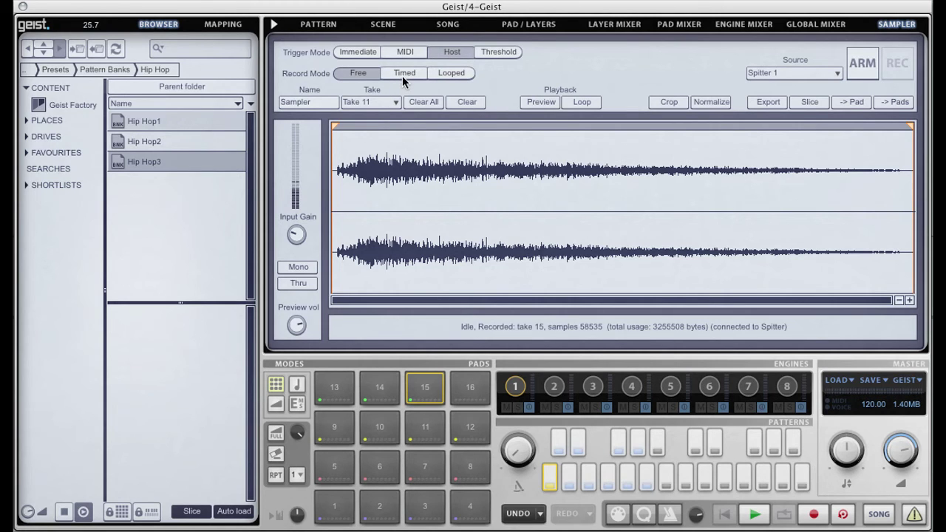
pyautogui.click(444, 73)
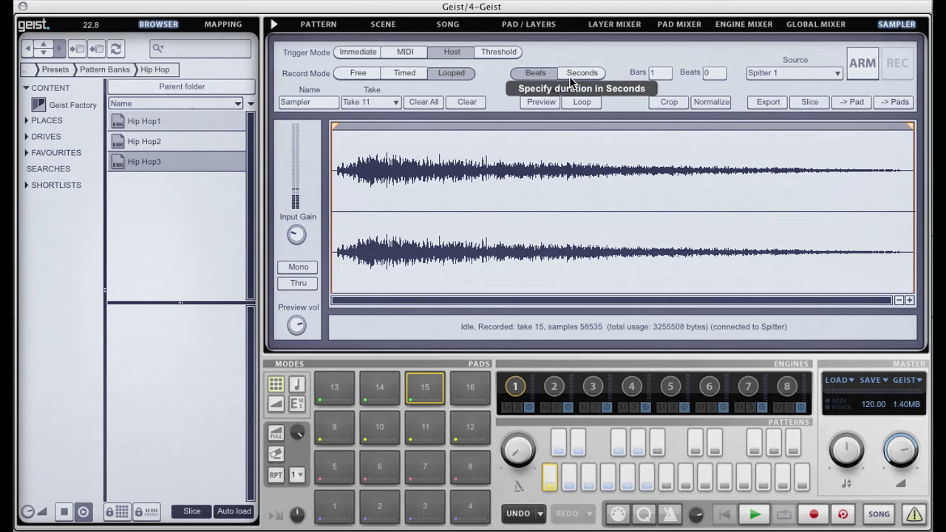
pyautogui.click(825, 70)
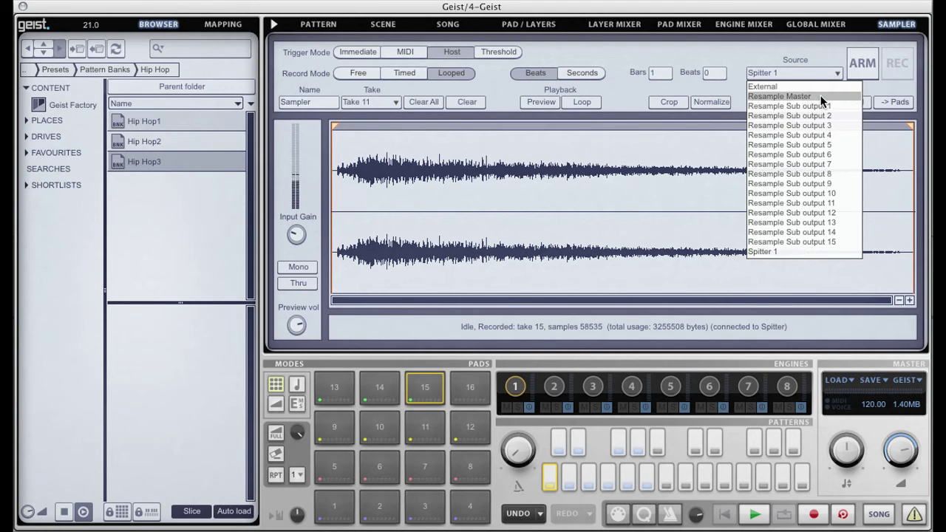
pyautogui.click(820, 95)
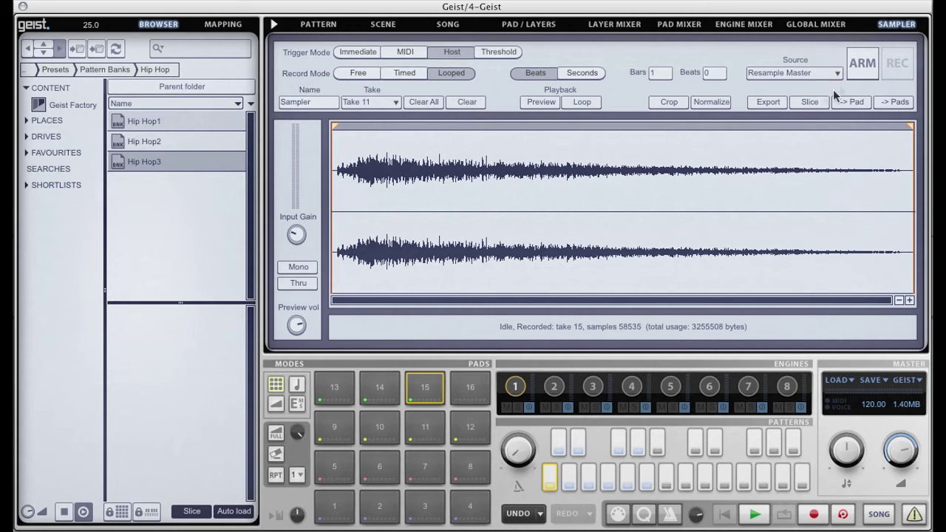
pyautogui.click(867, 68)
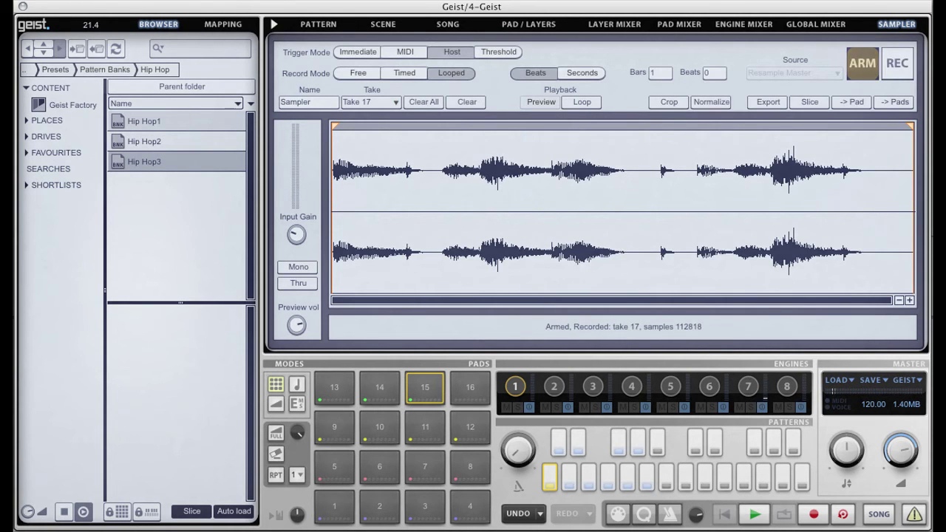
# Load Take 16, preview it, and select engine 2 as the slice destination
pyautogui.click(382, 104)
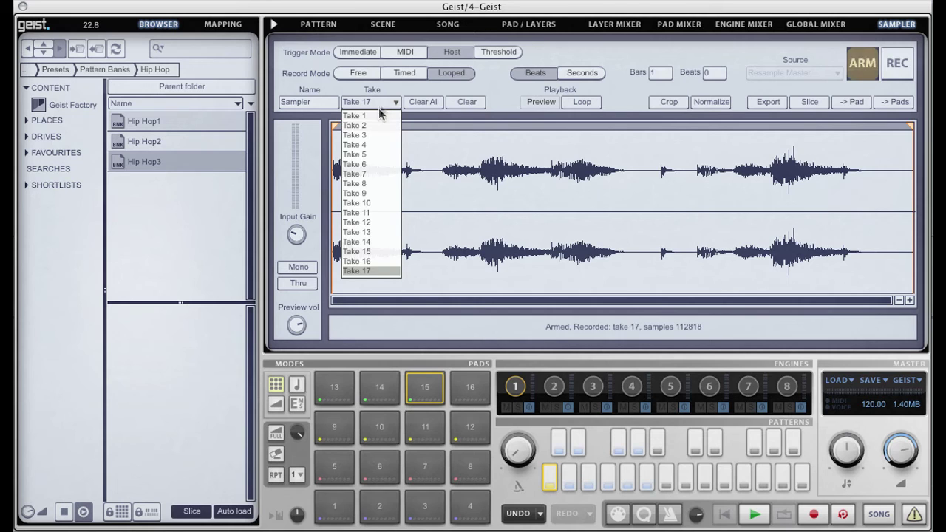
pyautogui.click(371, 264)
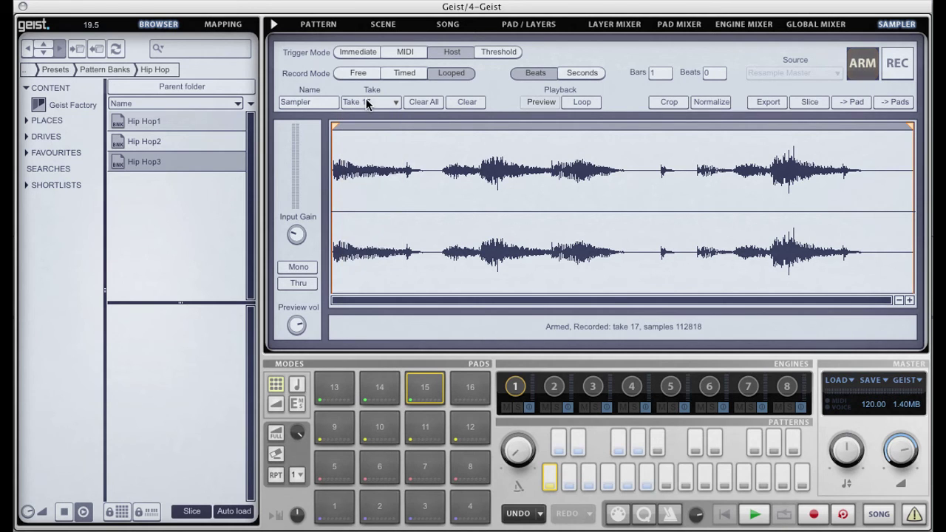
pyautogui.click(368, 103)
pyautogui.click(370, 258)
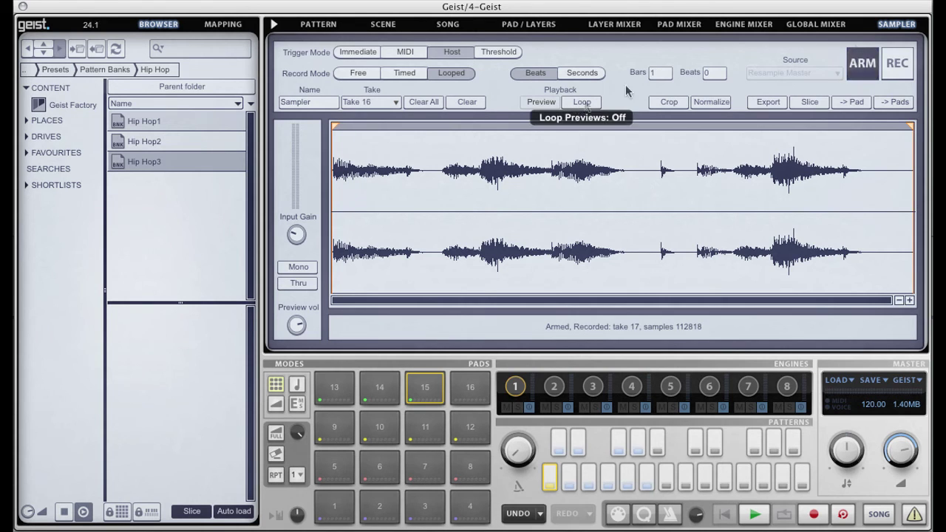
pyautogui.click(540, 102)
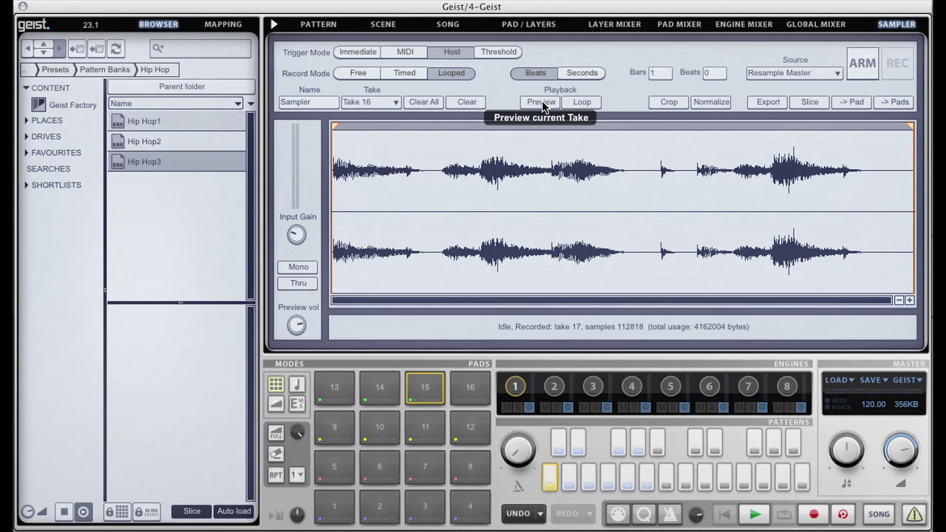
pyautogui.click(553, 390)
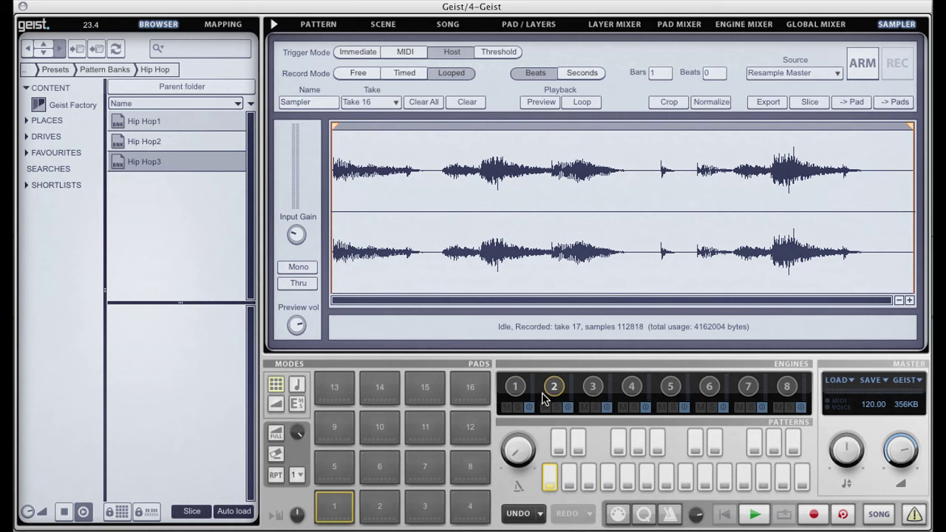
# Save the take into the Geist folder for slicing, then audition the first slice
pyautogui.click(804, 105)
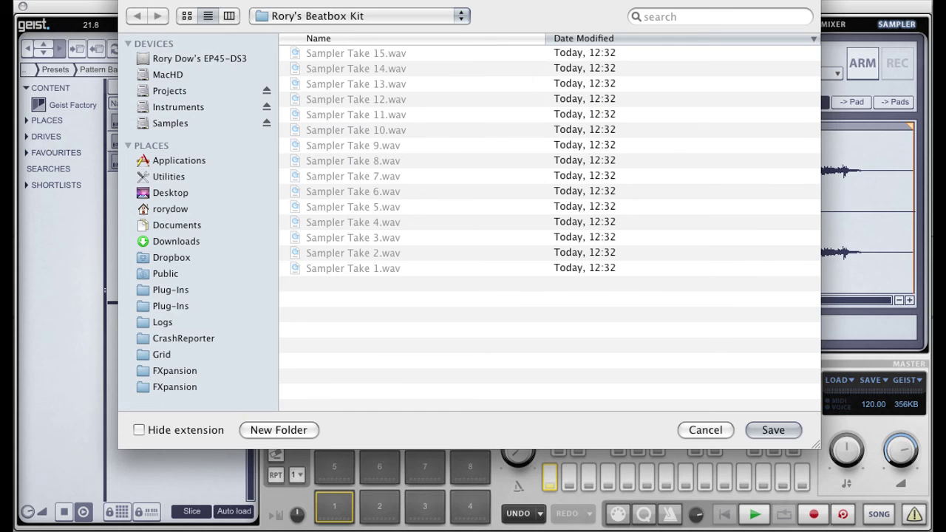
pyautogui.click(461, 16)
pyautogui.click(450, 30)
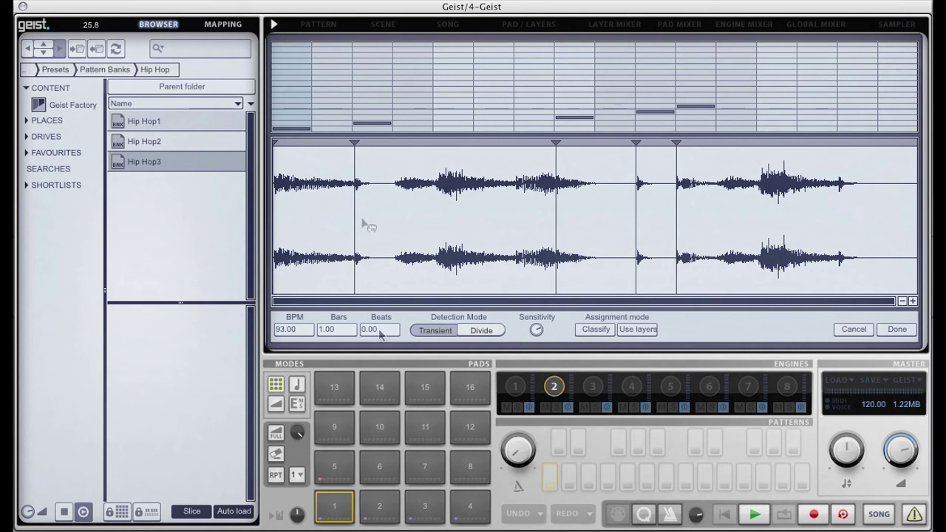
pyautogui.click(332, 162)
# Audition the second slice, raise detection sensitivity to 93%, and add a slice point
pyautogui.click(432, 169)
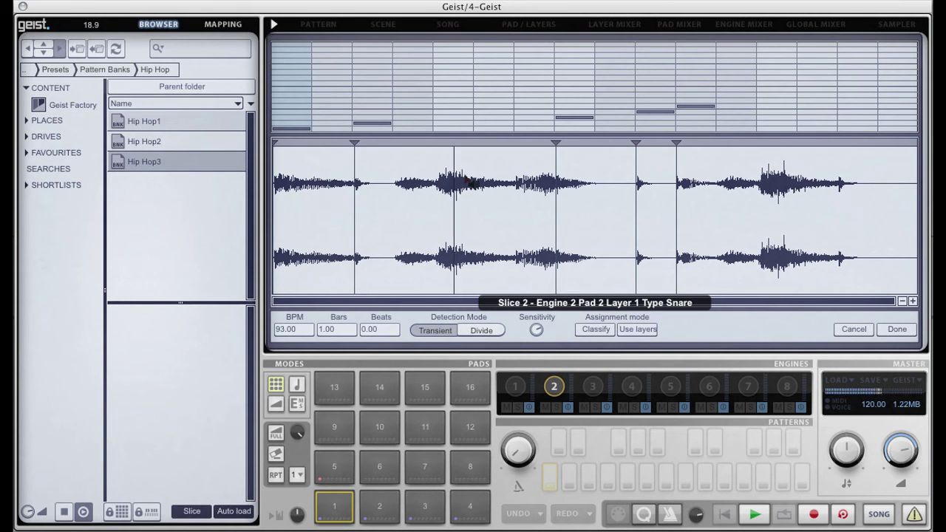
pyautogui.click(407, 161)
pyautogui.moveTo(537, 333); pyautogui.dragTo(536, 310)
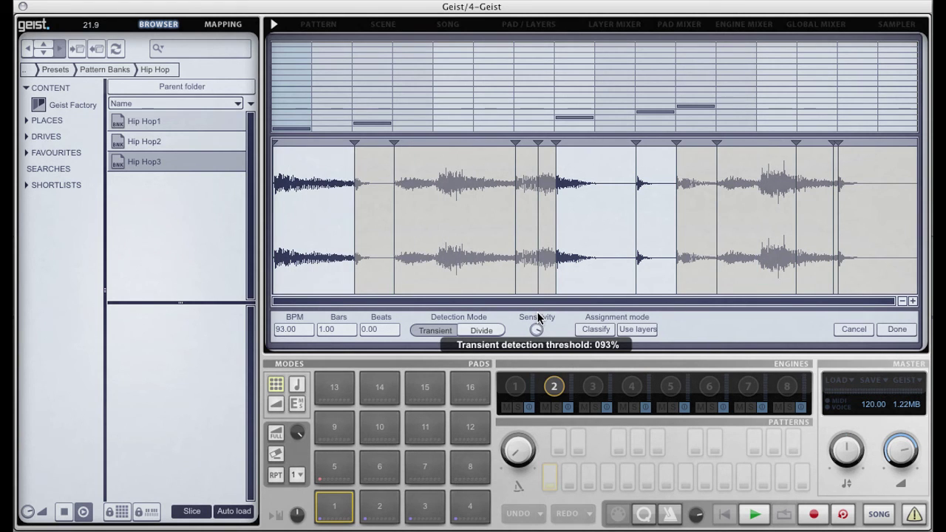
pyautogui.click(438, 147)
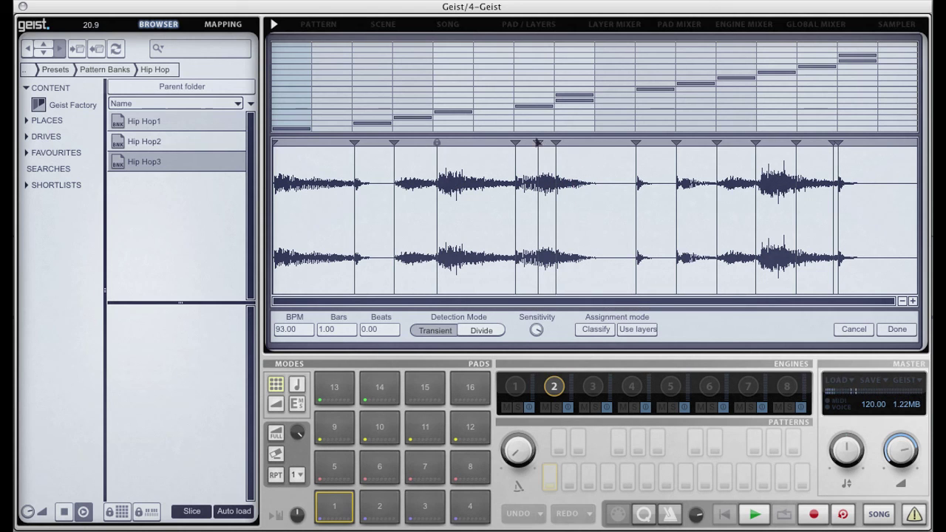
# Delete two slice markers, one mid-loop and one near the end, and confirm with Done
pyautogui.rightClick(538, 146)
pyautogui.click(551, 161)
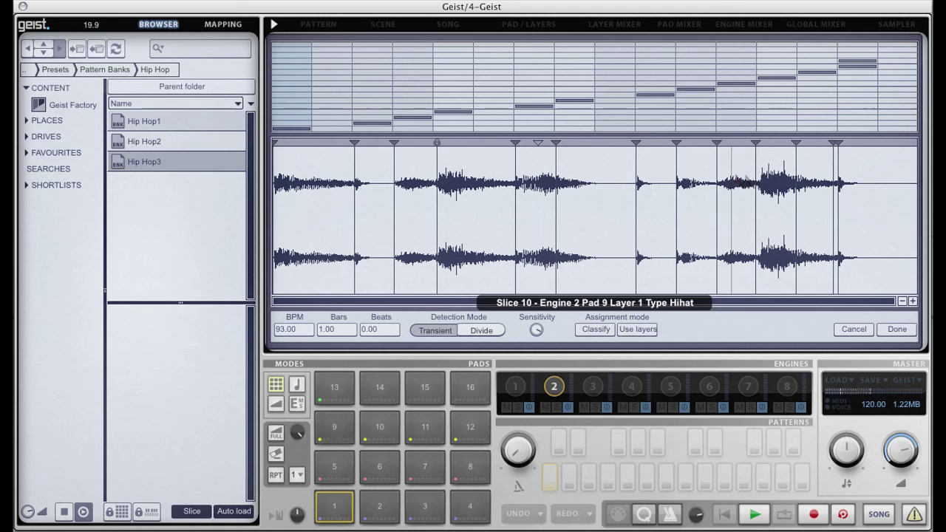
pyautogui.rightClick(833, 145)
pyautogui.click(866, 166)
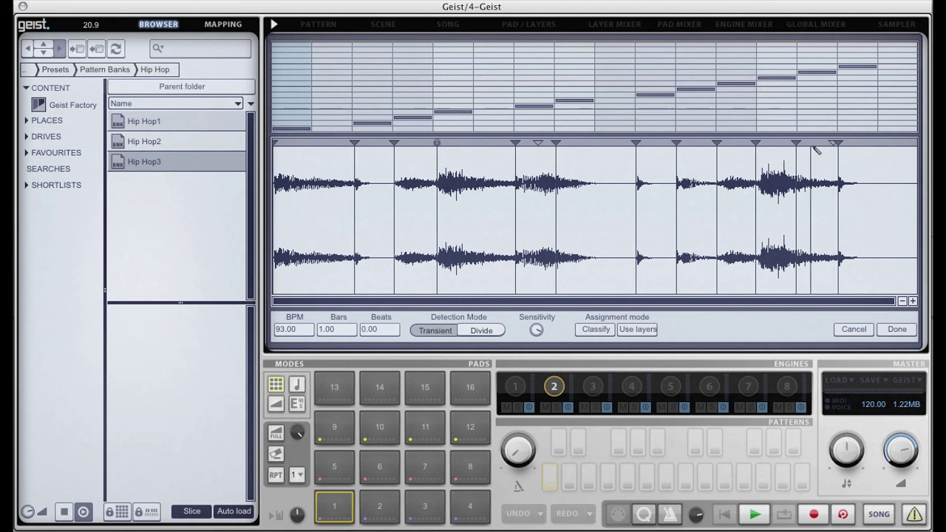
pyautogui.click(897, 331)
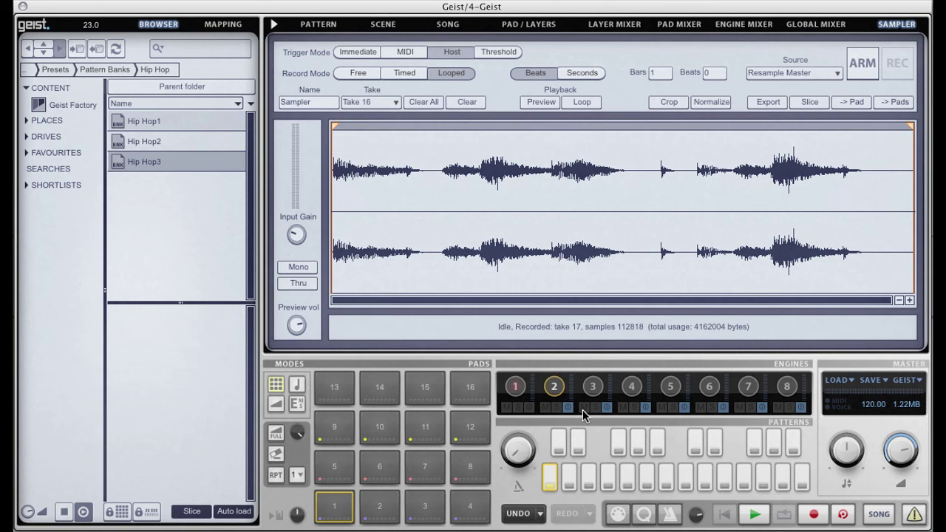
# Play the sliced loop's pattern on the Pattern page, then go back to the Sampler
pyautogui.click(318, 25)
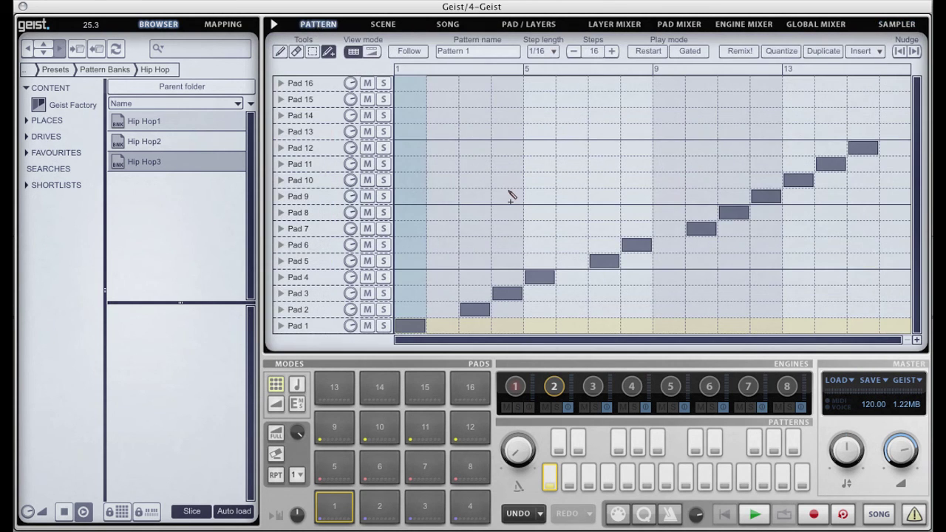
pyautogui.press('space')
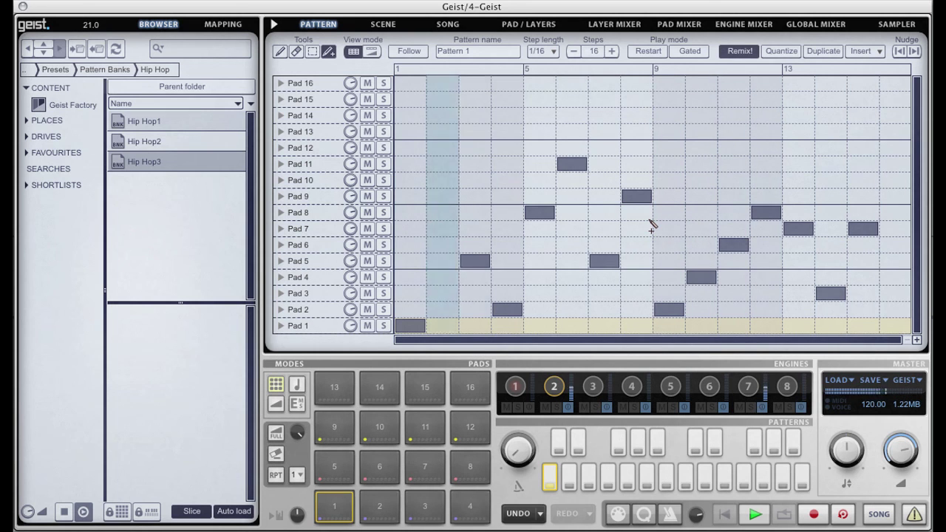
pyautogui.click(896, 24)
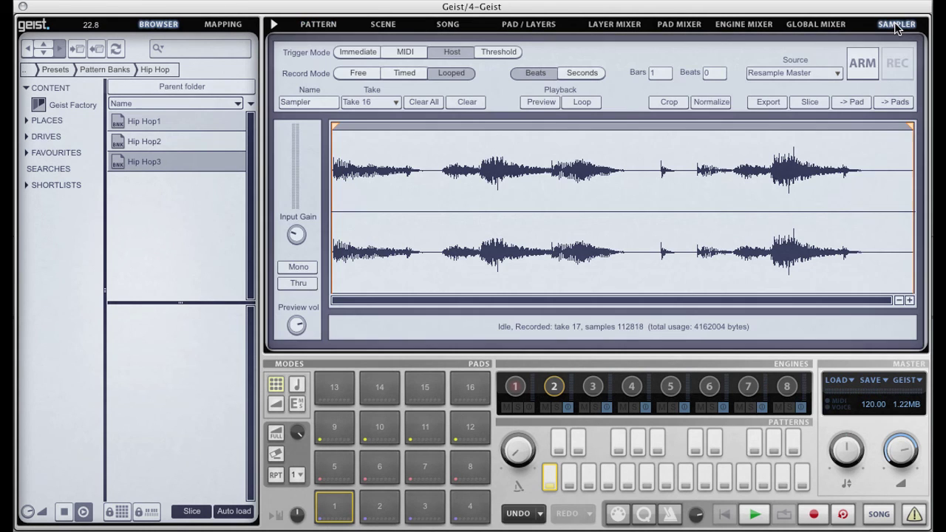